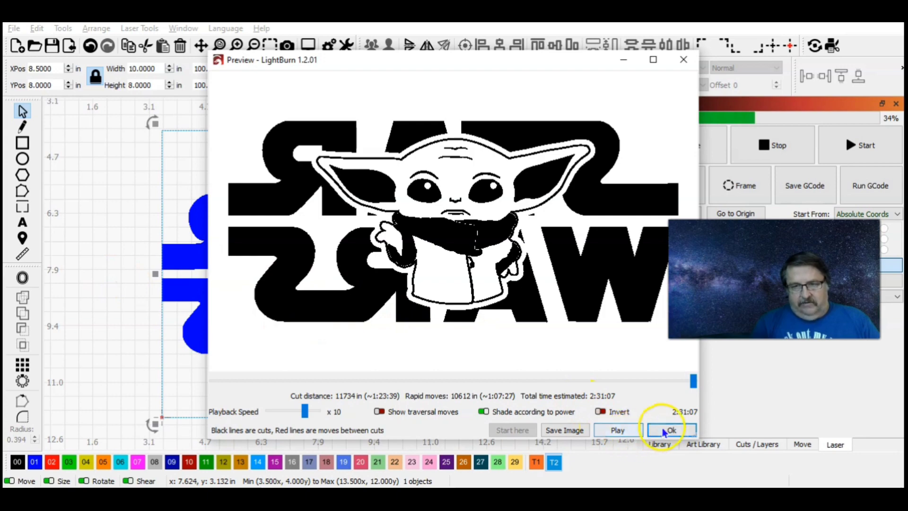
Select the blue lettering and play the job preview from about the 30-minute mark to examine how the letters are engraved
{"action": "left_click", "coordinate": [664, 430]}
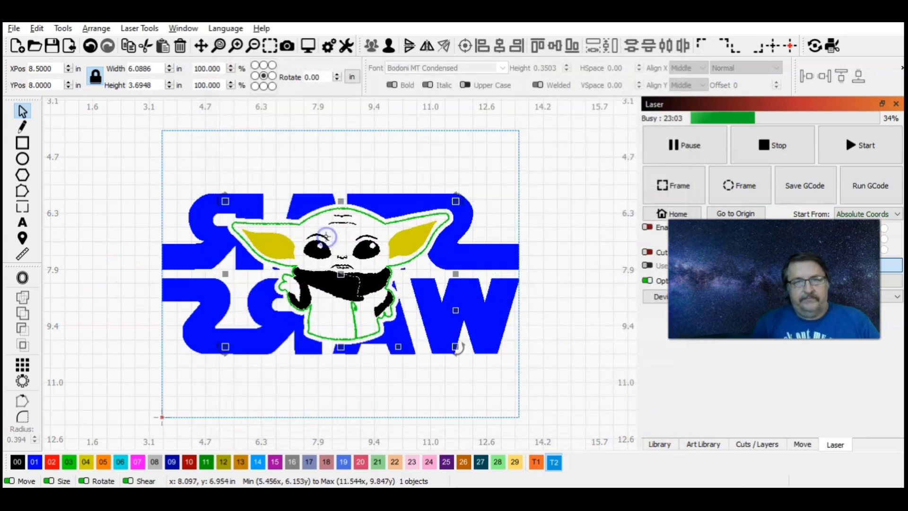
{"action": "left_click", "coordinate": [212, 224]}
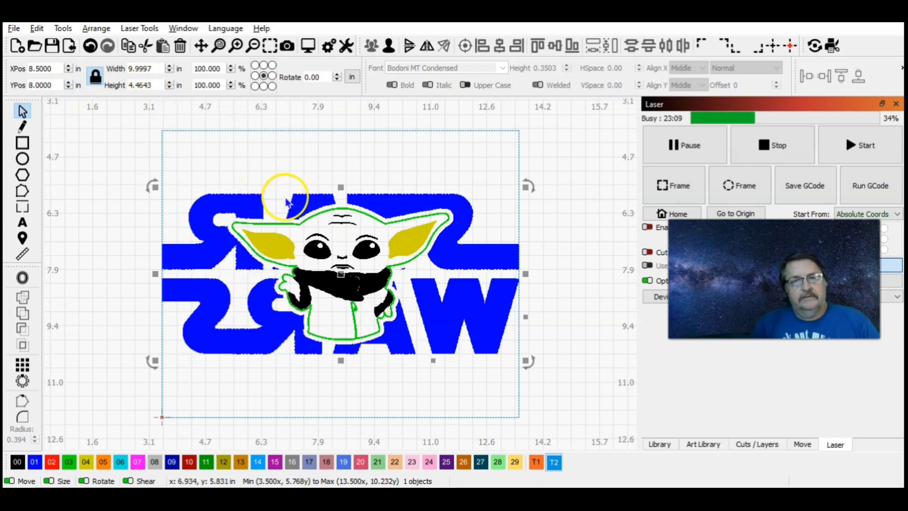
{"action": "left_click", "coordinate": [307, 45]}
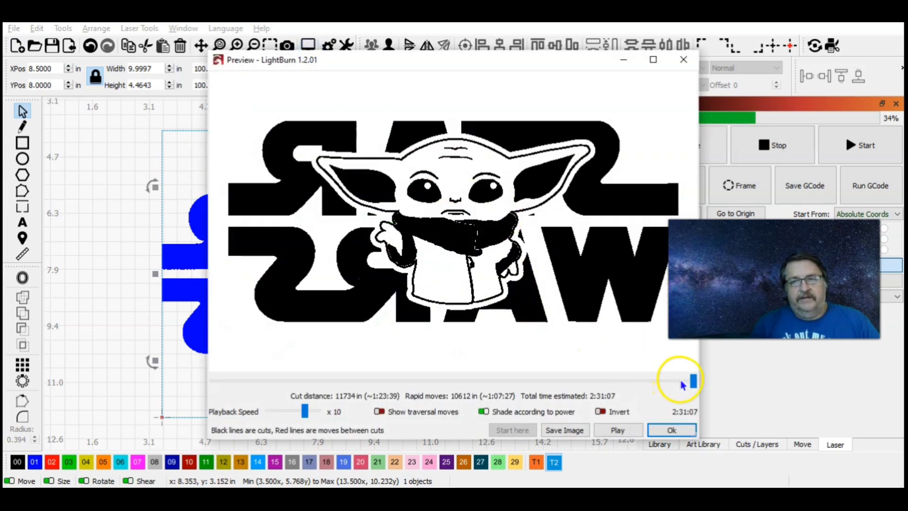
{"action": "left_click_drag", "start_coordinate": [693, 381], "coordinate": [307, 378]}
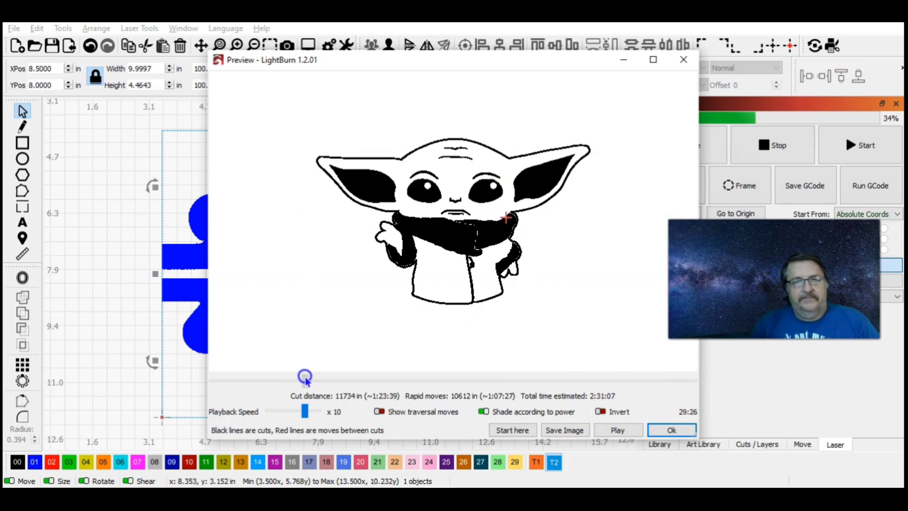
{"action": "left_click", "coordinate": [306, 412]}
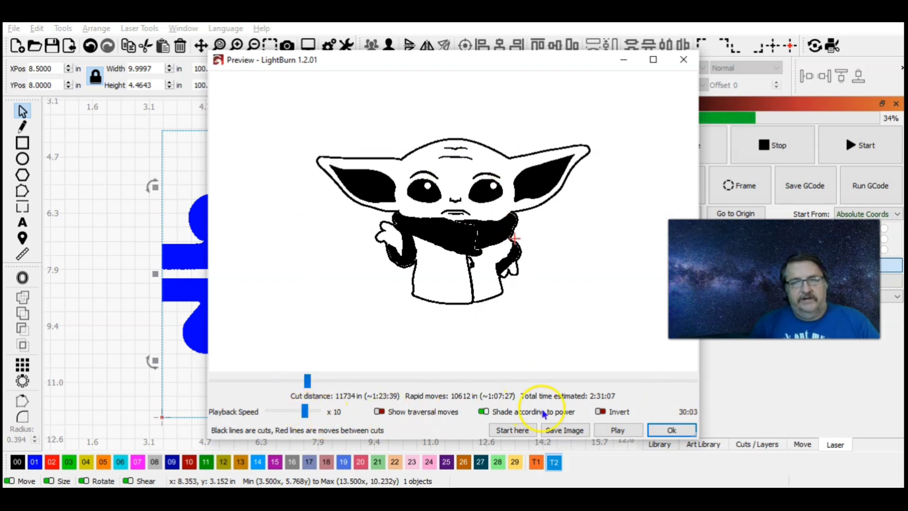
{"action": "left_click", "coordinate": [618, 431]}
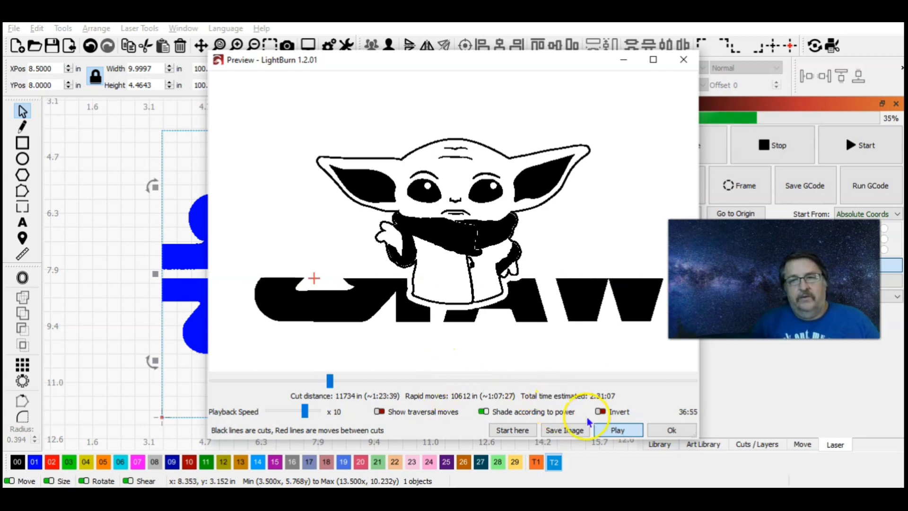
{"action": "left_click", "coordinate": [671, 431]}
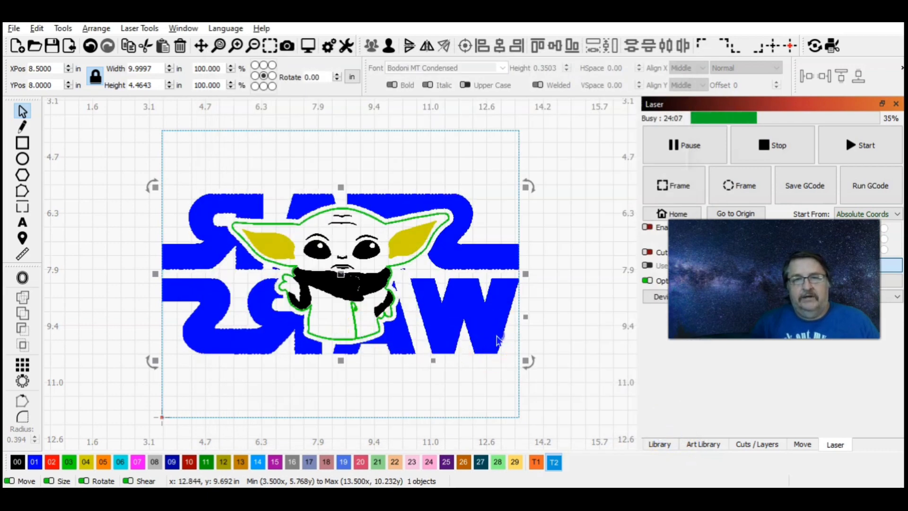
Enable Flood Fill for the fill sub-layer of the blue C01 layer
{"action": "left_click", "coordinate": [748, 444]}
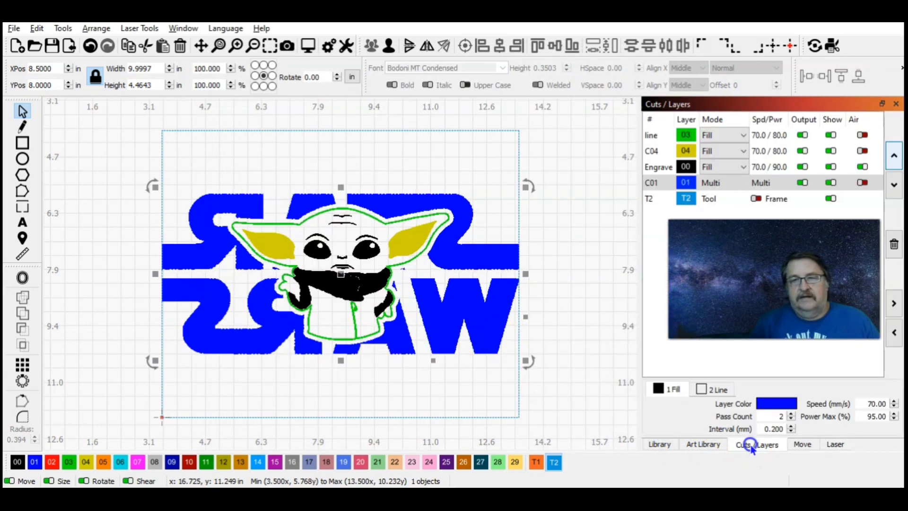
{"action": "double_click", "coordinate": [652, 183]}
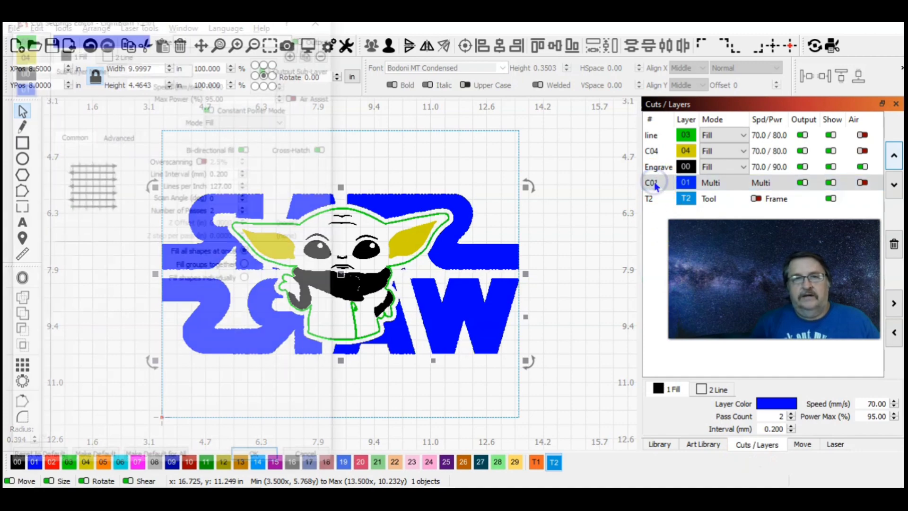
{"action": "left_click", "coordinate": [121, 136]}
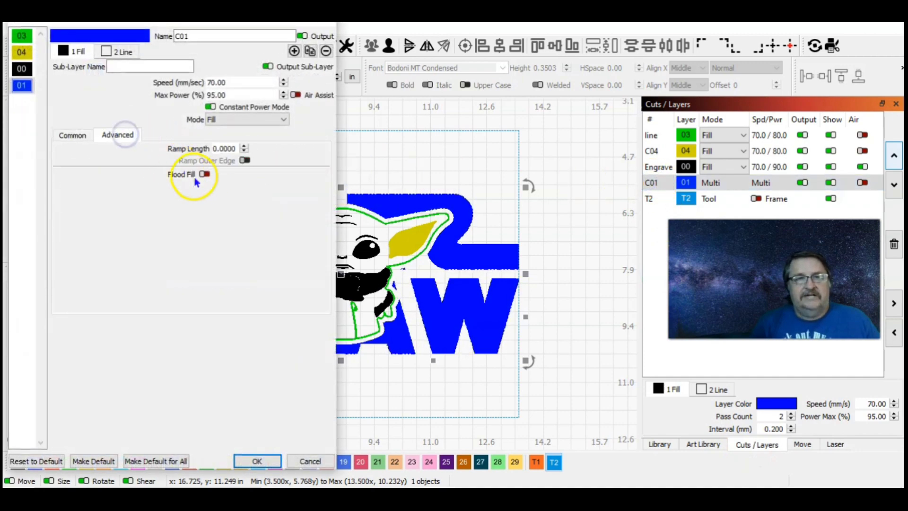
{"action": "left_click", "coordinate": [204, 175]}
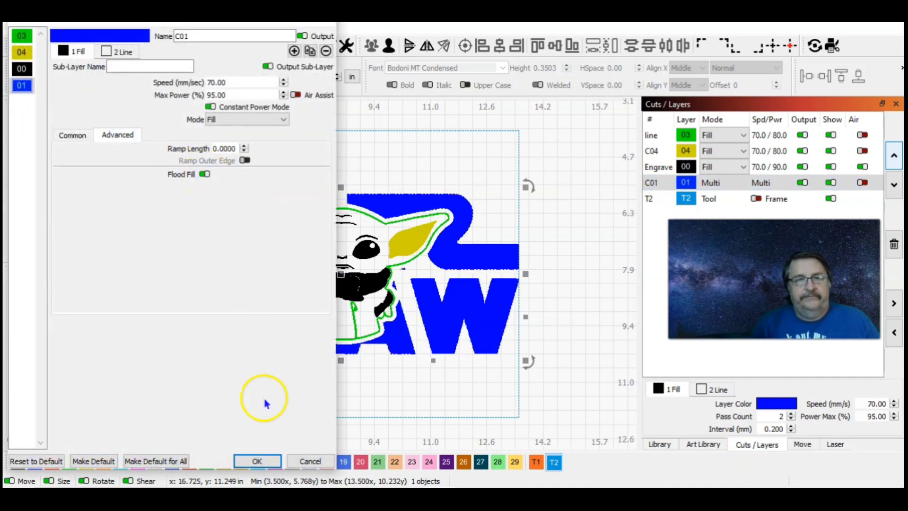
{"action": "left_click", "coordinate": [257, 461]}
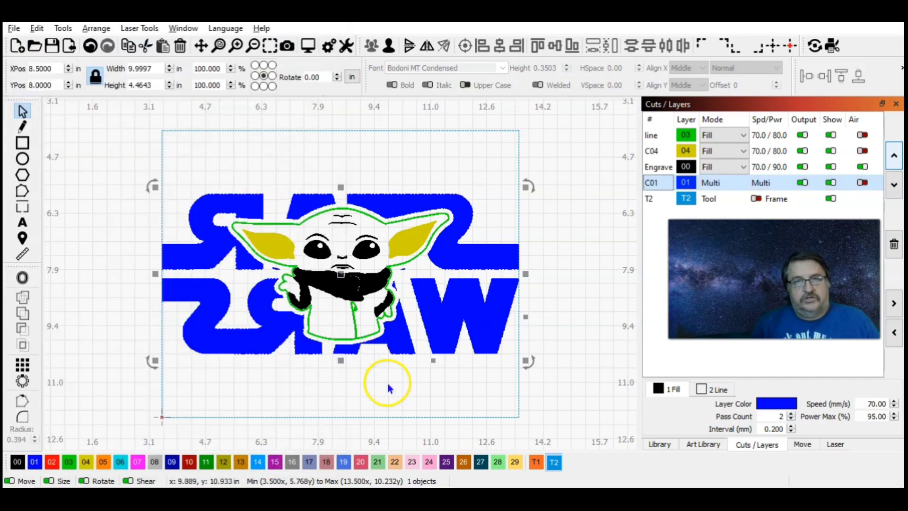
Preview the job with Flood Fill, playing from about 30 minutes and scrubbing around 33 minutes to examine the lettering's engraving order
{"action": "left_click", "coordinate": [308, 46]}
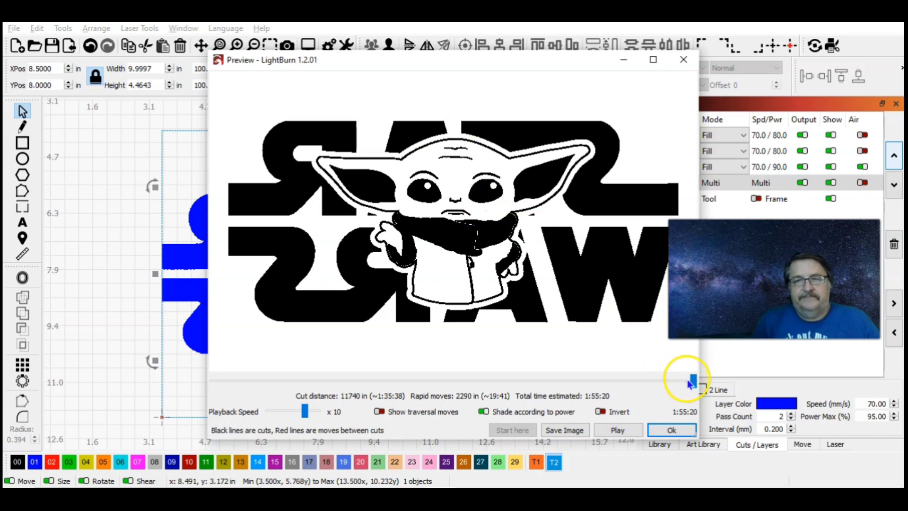
{"action": "left_click_drag", "start_coordinate": [694, 379], "coordinate": [337, 378]}
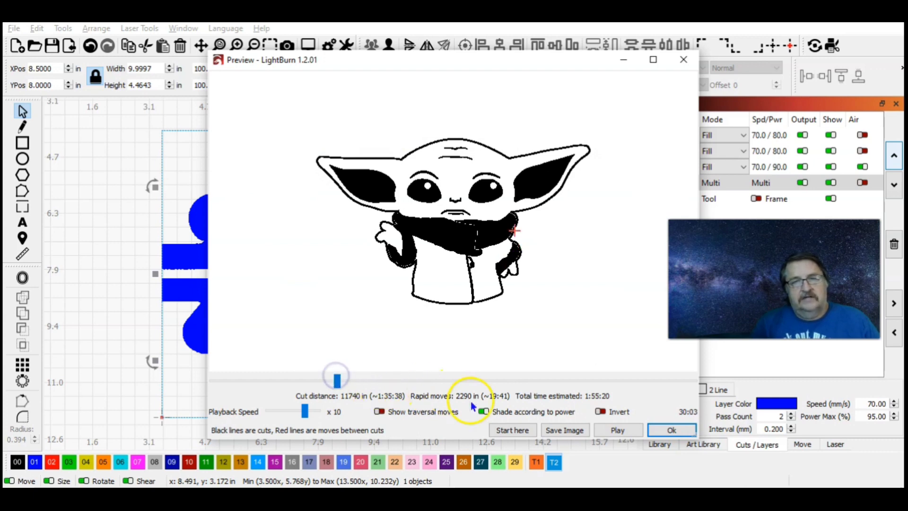
{"action": "left_click", "coordinate": [612, 431]}
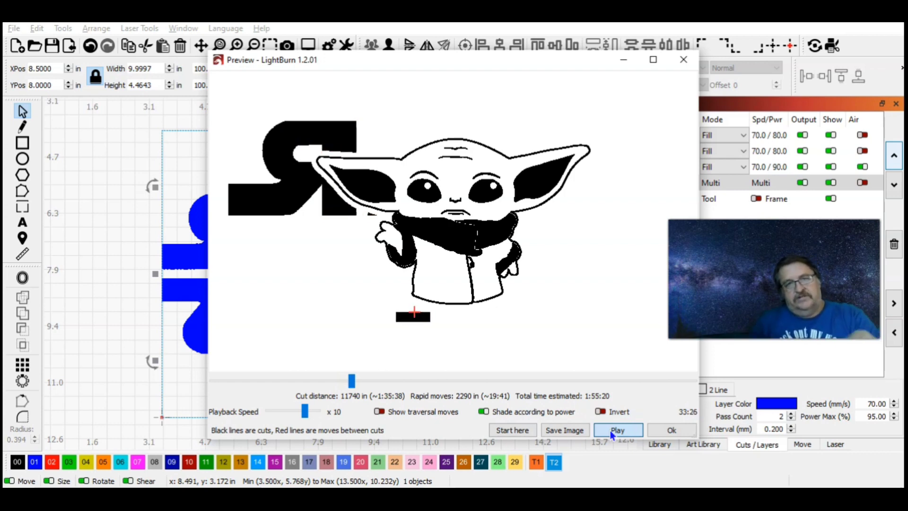
{"action": "left_click_drag", "start_coordinate": [356, 380], "coordinate": [348, 378]}
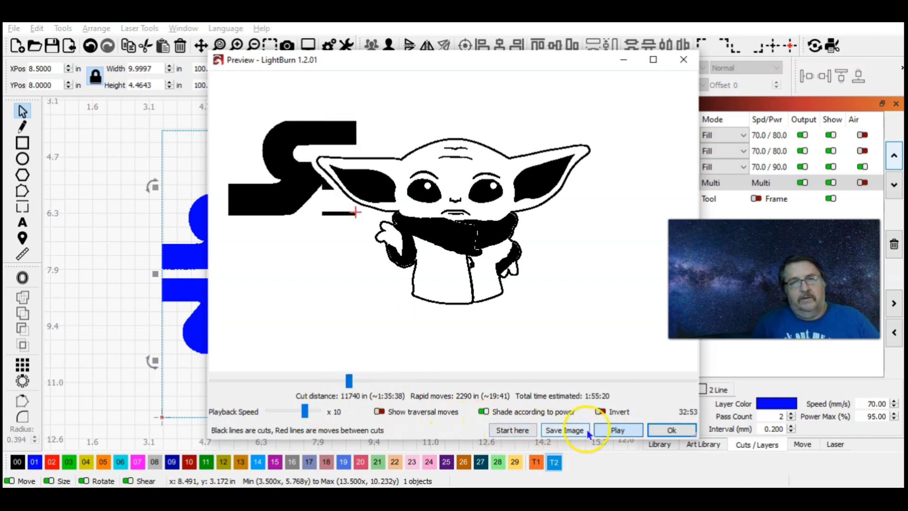
{"action": "left_click", "coordinate": [345, 381]}
{"action": "left_click_drag", "start_coordinate": [348, 385], "coordinate": [349, 386]}
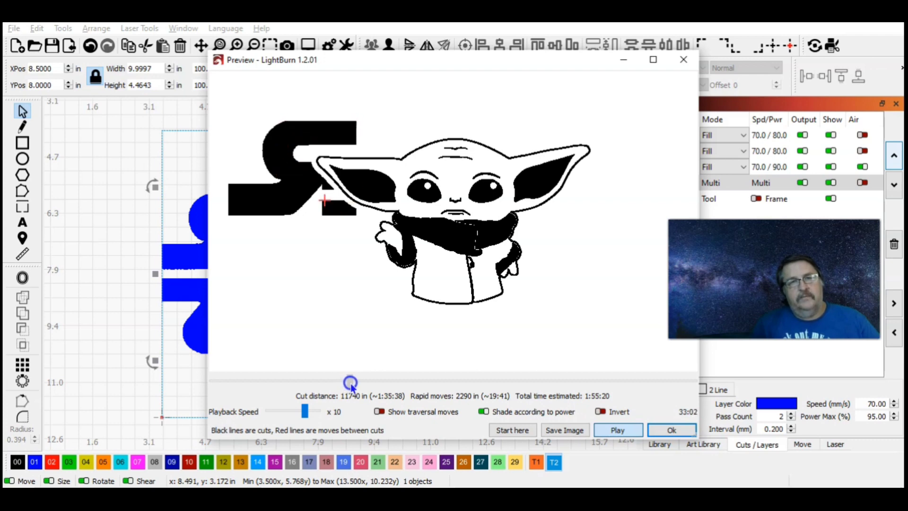
{"action": "left_click_drag", "start_coordinate": [352, 386], "coordinate": [348, 386]}
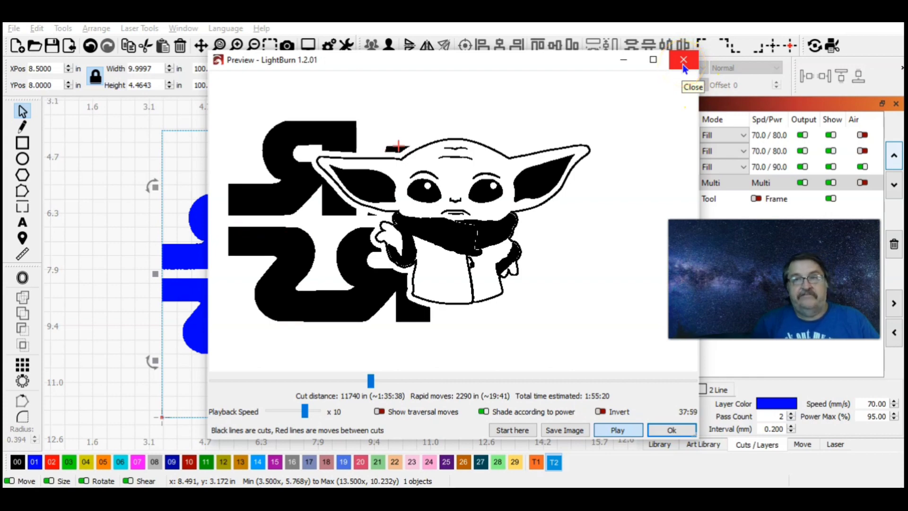
{"action": "left_click", "coordinate": [675, 428]}
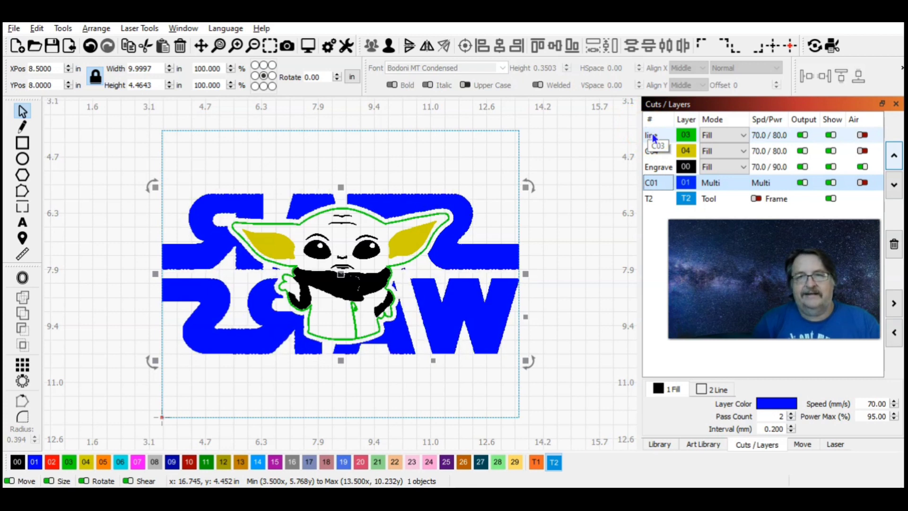
Review the speed, power, pass count and interval of the line, C04, Engrave and C01 layers in turn
{"action": "left_click", "coordinate": [652, 135]}
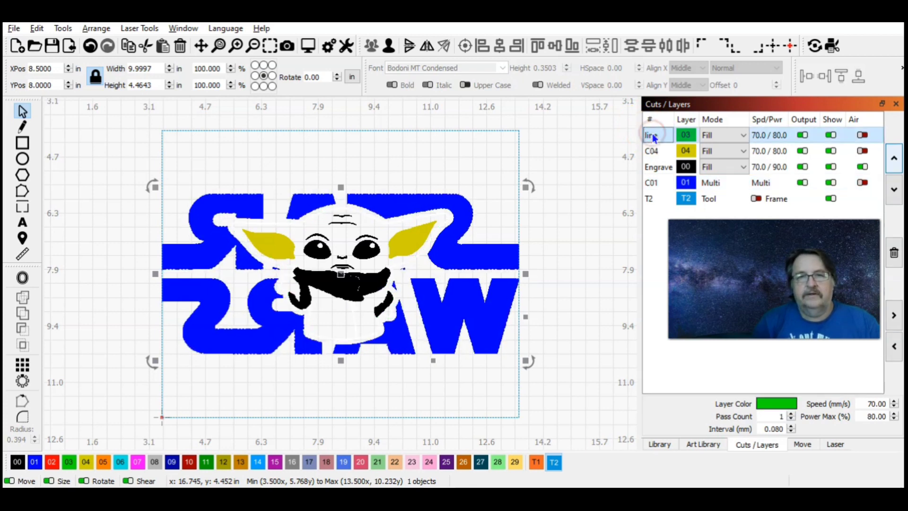
{"action": "left_click", "coordinate": [652, 135]}
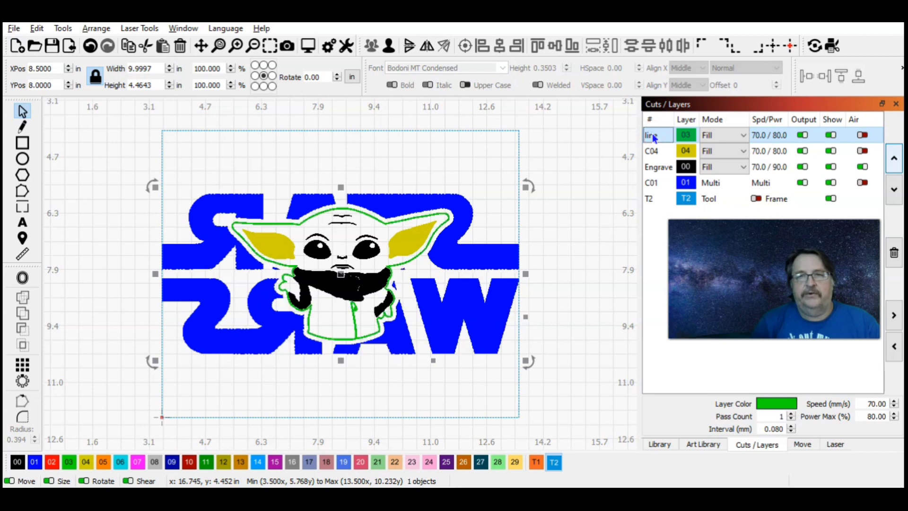
{"action": "left_click", "coordinate": [652, 152]}
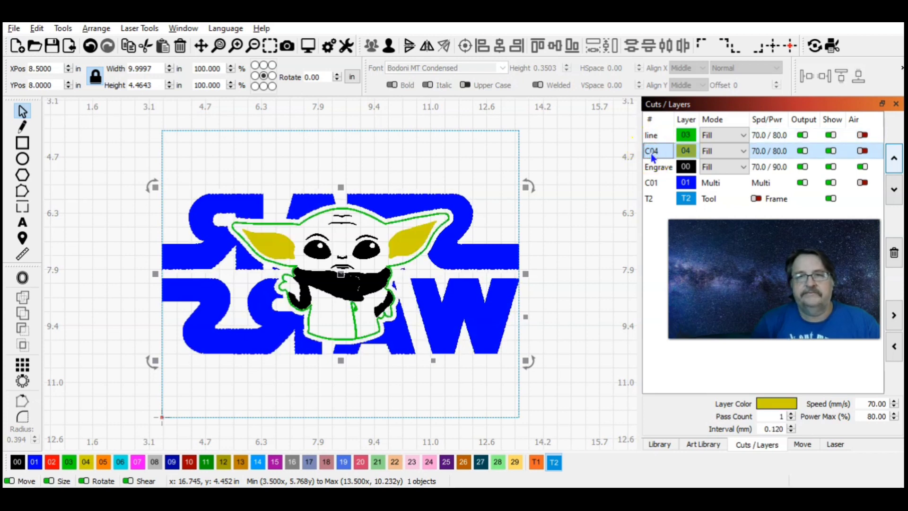
{"action": "left_click", "coordinate": [655, 167]}
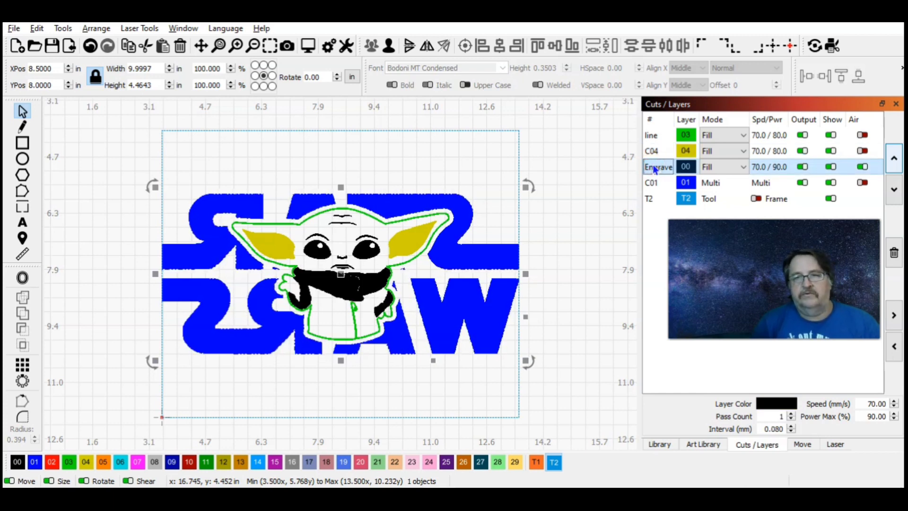
{"action": "left_click", "coordinate": [653, 183]}
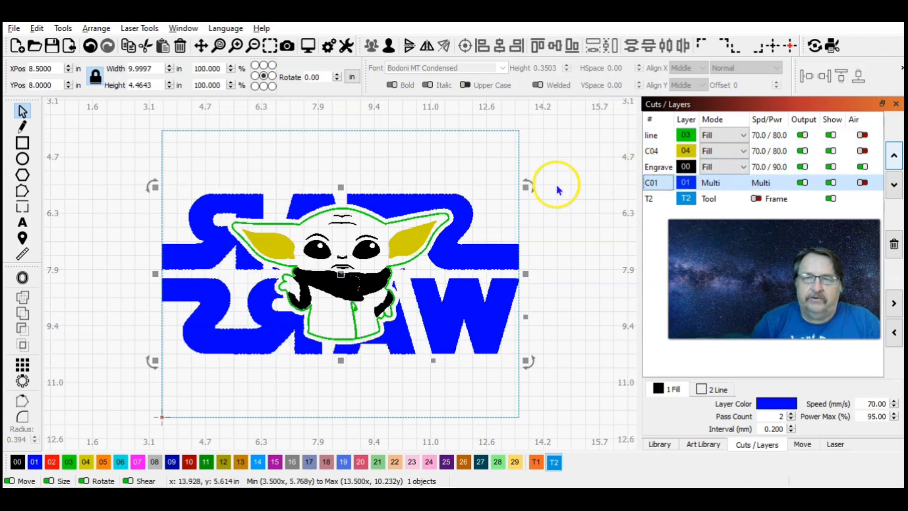
{"action": "left_click", "coordinate": [664, 169]}
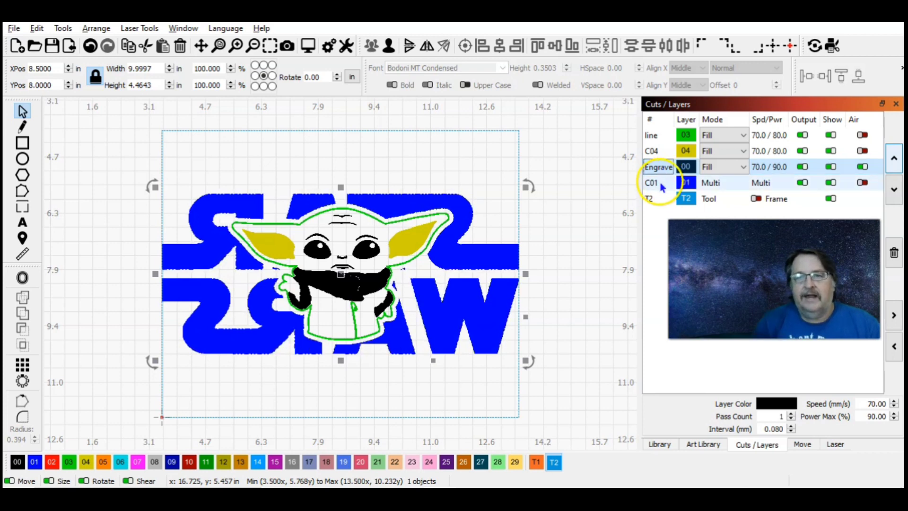
{"action": "left_click", "coordinate": [657, 183]}
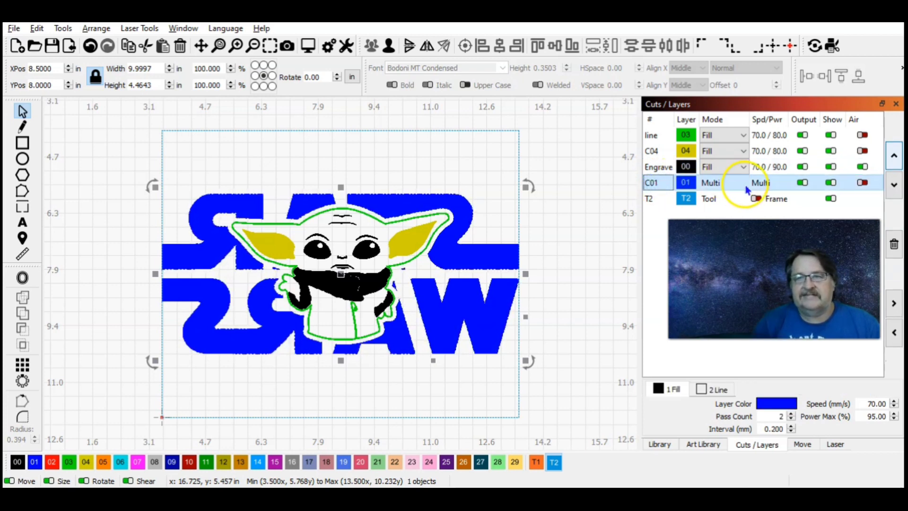
Open the cut settings editor from C01 and compare the fill settings of the line, C04 and Engrave layers
{"action": "double_click", "coordinate": [651, 183]}
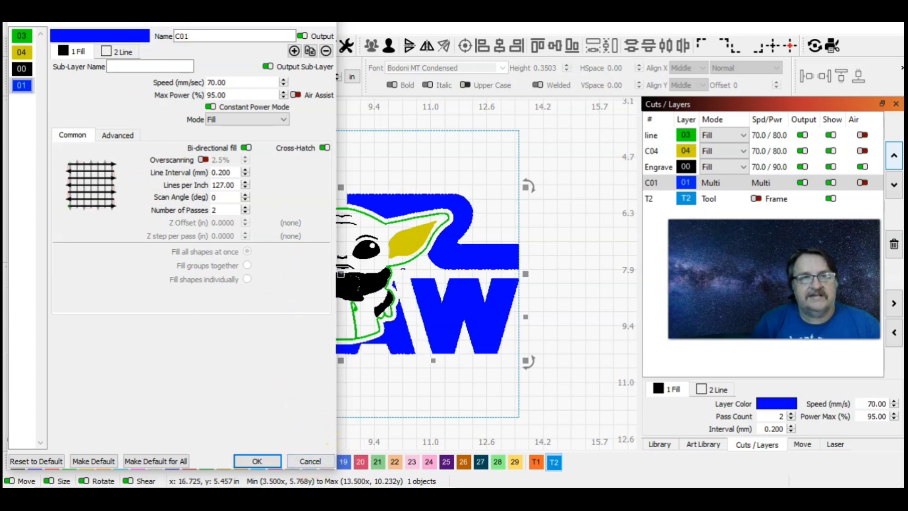
{"action": "left_click_drag", "start_coordinate": [175, 15], "coordinate": [704, 19]}
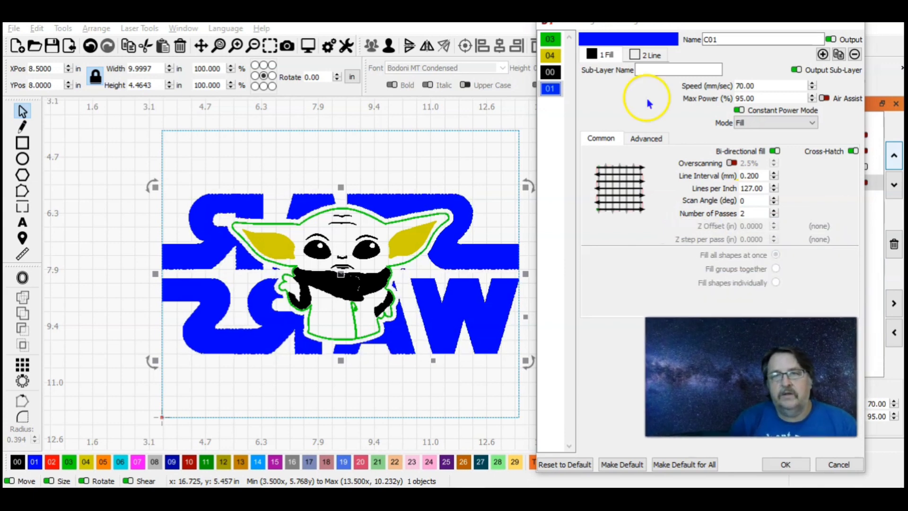
{"action": "left_click", "coordinate": [558, 44]}
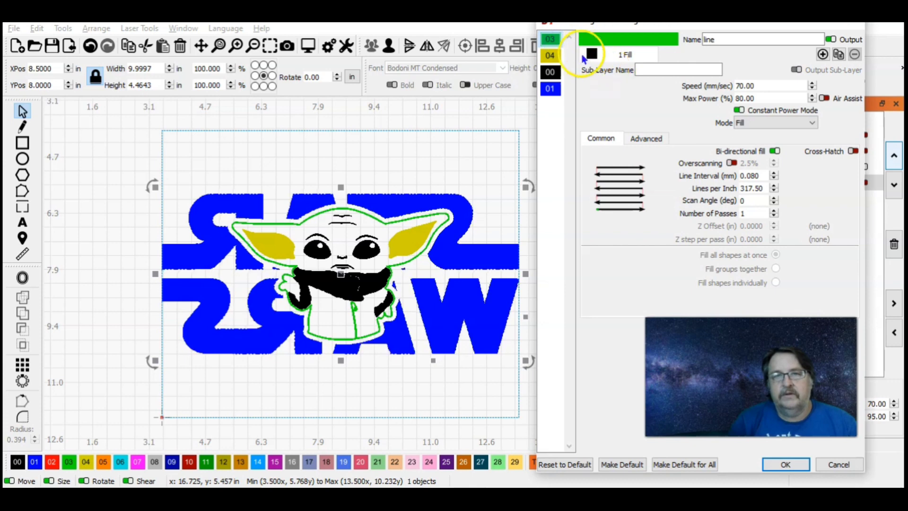
{"action": "left_click", "coordinate": [549, 38]}
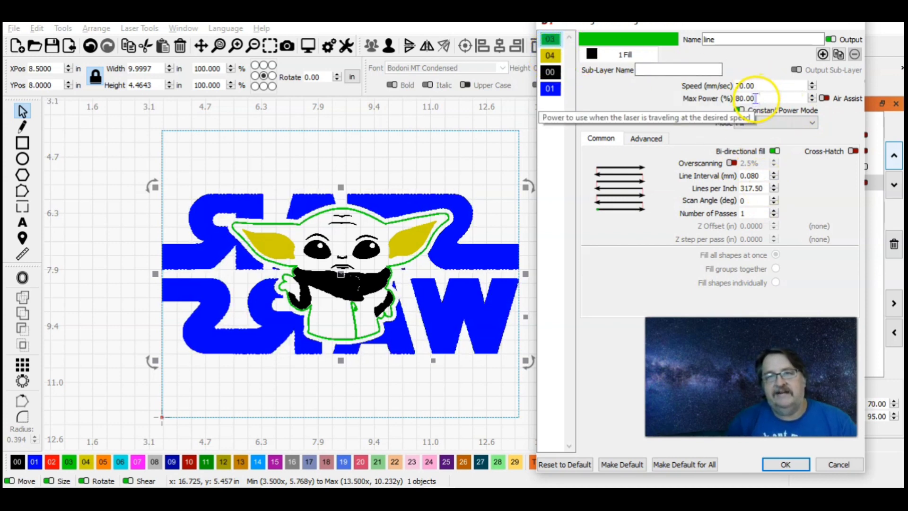
{"action": "left_click", "coordinate": [551, 55]}
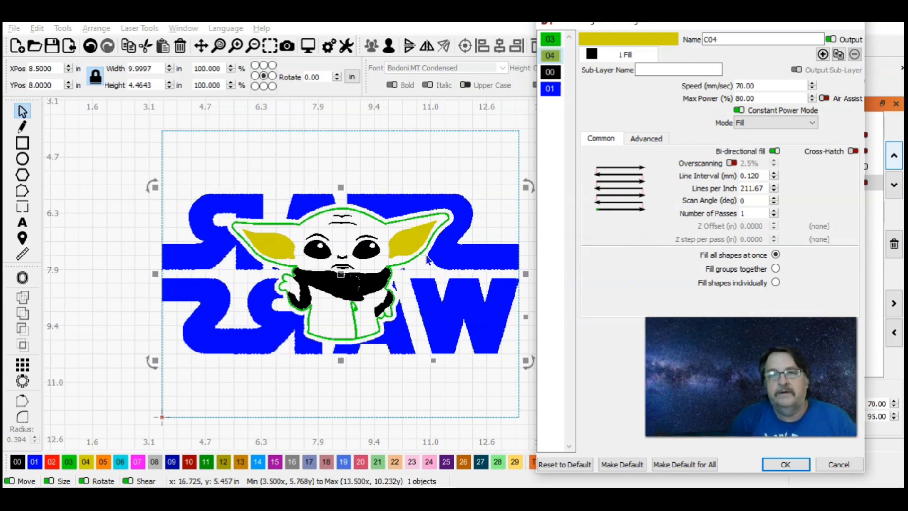
{"action": "left_click", "coordinate": [550, 73]}
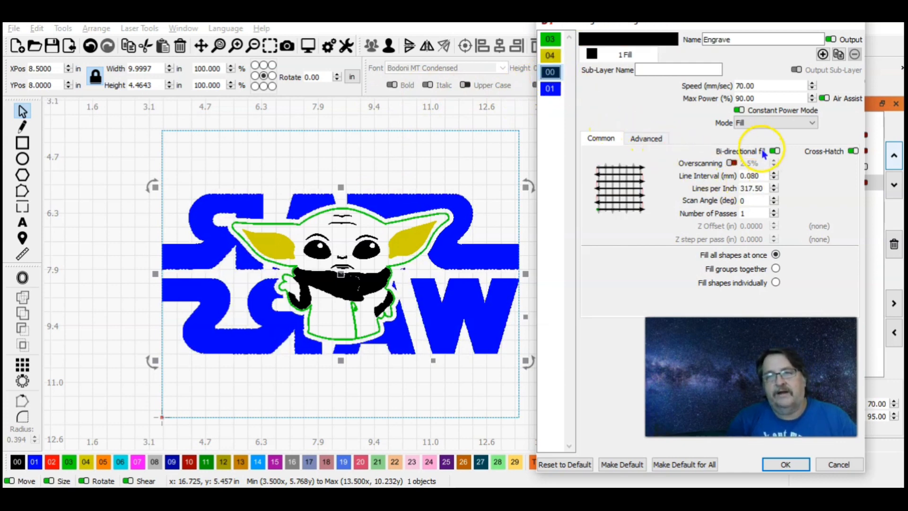
{"action": "left_click", "coordinate": [550, 39]}
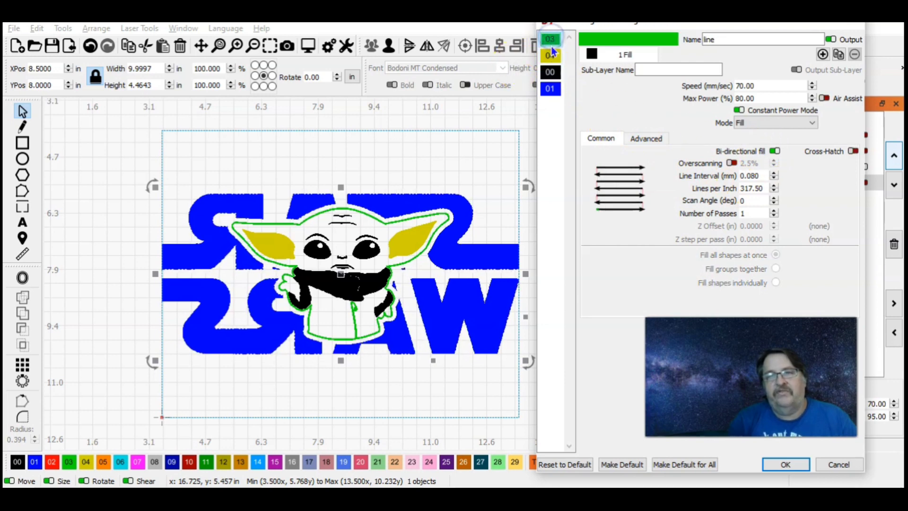
{"action": "left_click", "coordinate": [550, 72]}
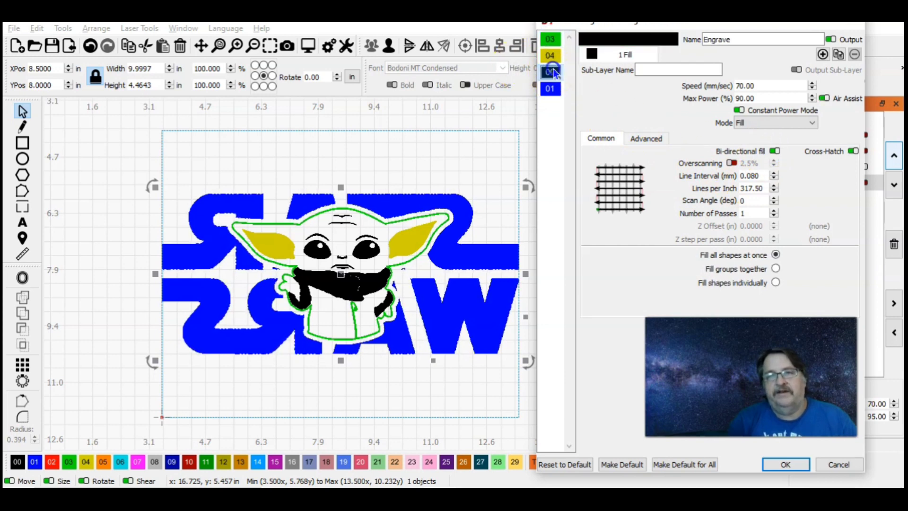
{"action": "left_click", "coordinate": [552, 41]}
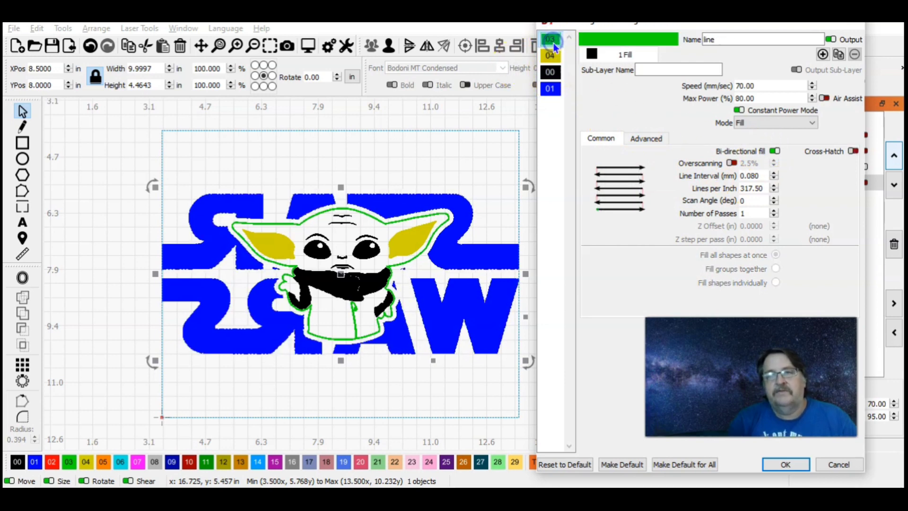
Switch Cross-Hatch off and back on for the Engrave layer to compare the two fill patterns
{"action": "left_click", "coordinate": [550, 71]}
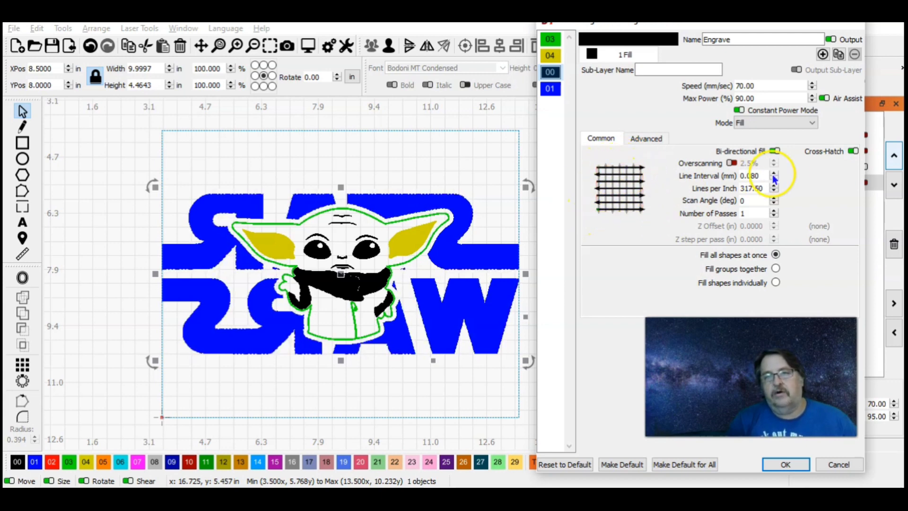
{"action": "left_click", "coordinate": [852, 154]}
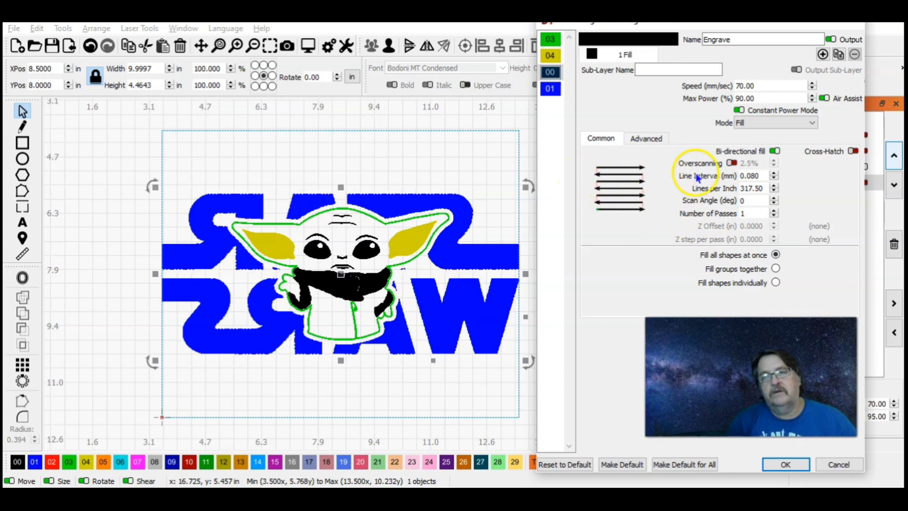
{"action": "left_click", "coordinate": [853, 151]}
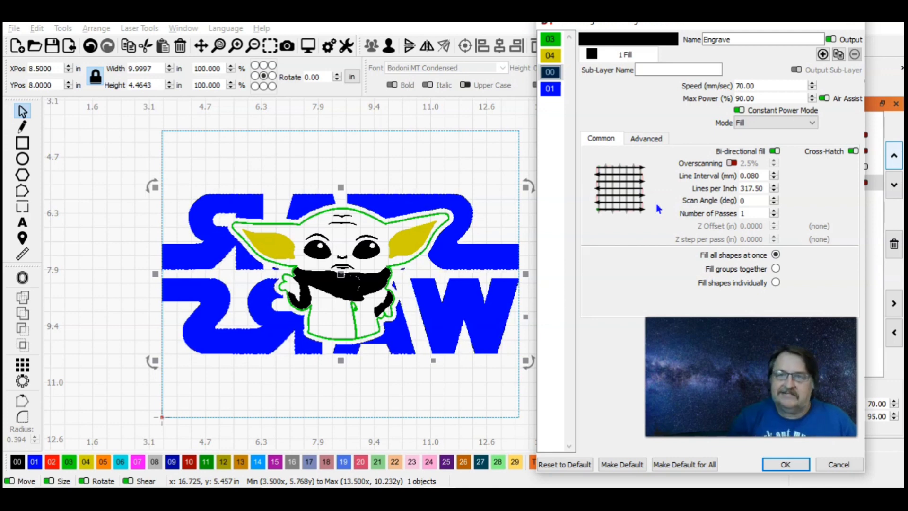
Compare the line interval, cross-hatch and pass count of the C01, Engrave and C04 layers, and close the cut settings editor
{"action": "left_click", "coordinate": [550, 89]}
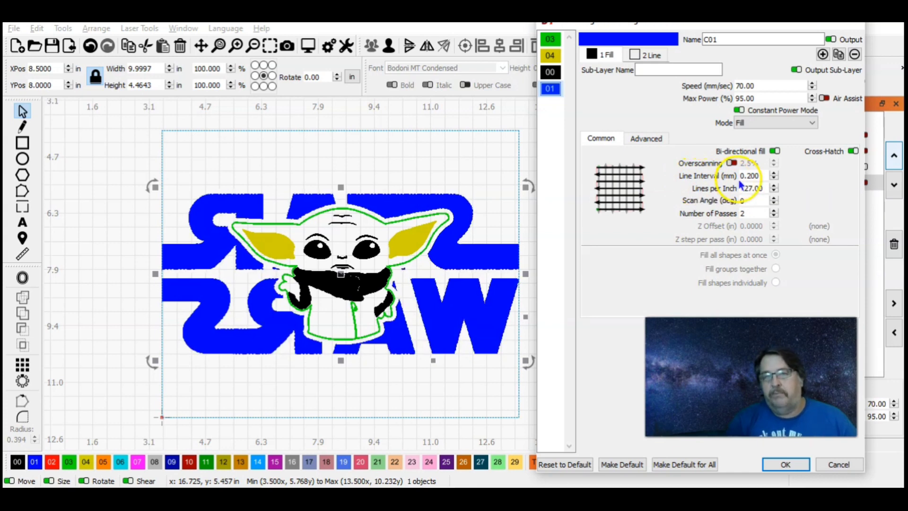
{"action": "left_click", "coordinate": [552, 74]}
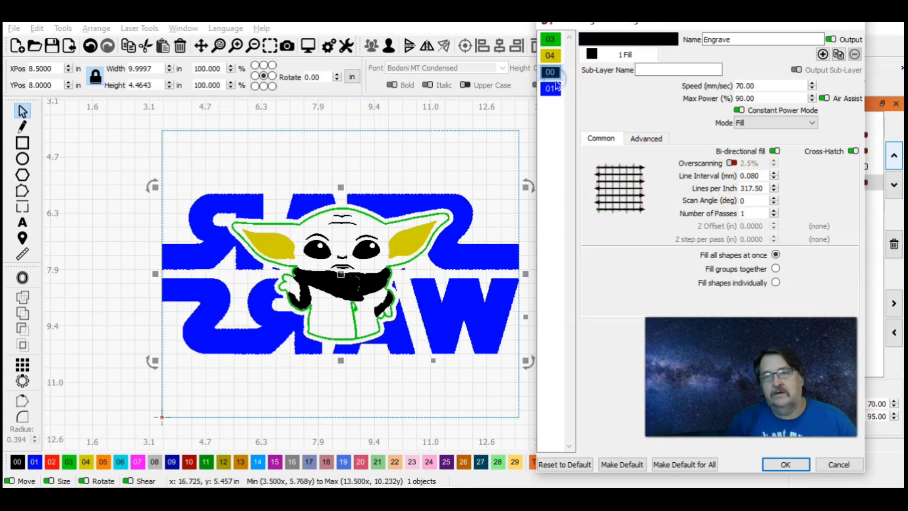
{"action": "left_click", "coordinate": [550, 55]}
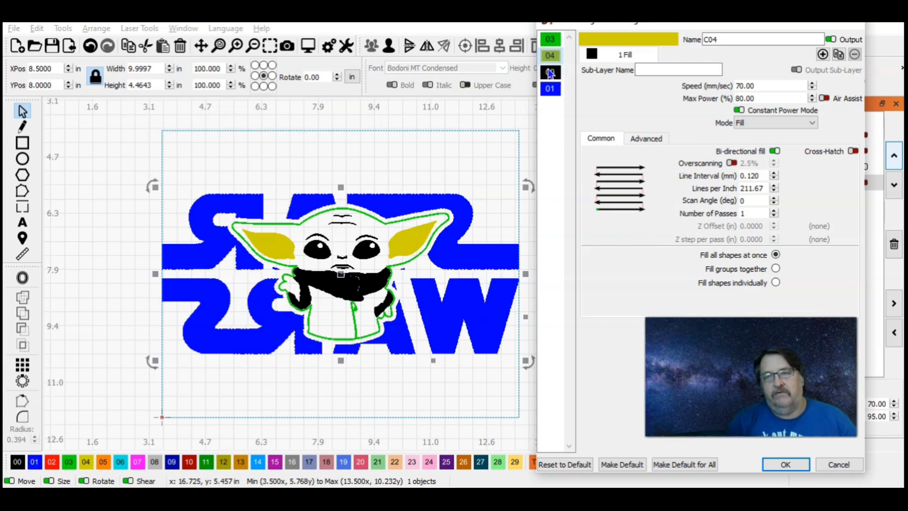
{"action": "left_click", "coordinate": [550, 74]}
{"action": "left_click", "coordinate": [551, 89]}
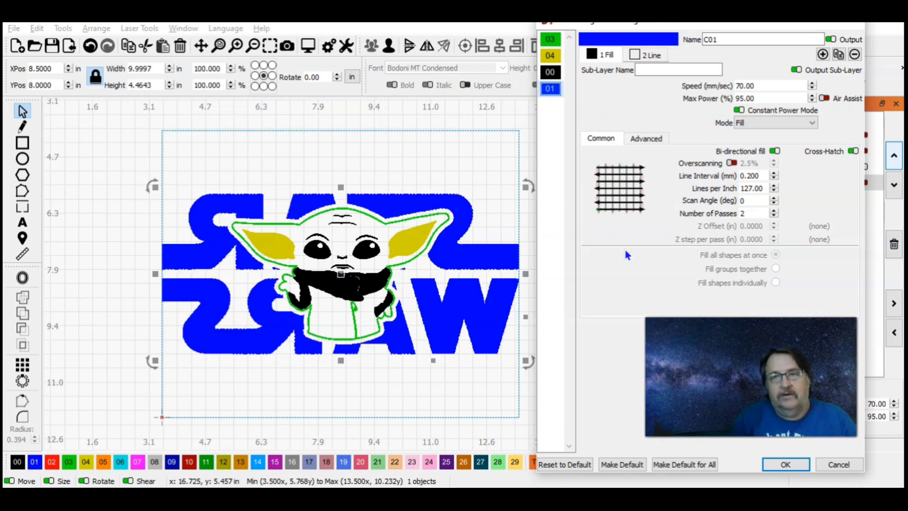
{"action": "left_click", "coordinate": [785, 465]}
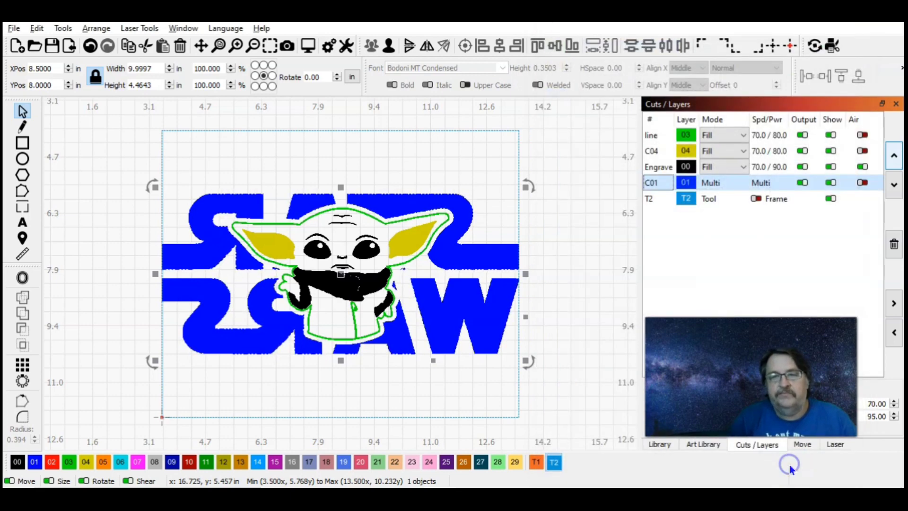
Preview the job and examine the cross-hatched fill of the lettering beside the character's sleeve up close
{"action": "left_click", "coordinate": [308, 46]}
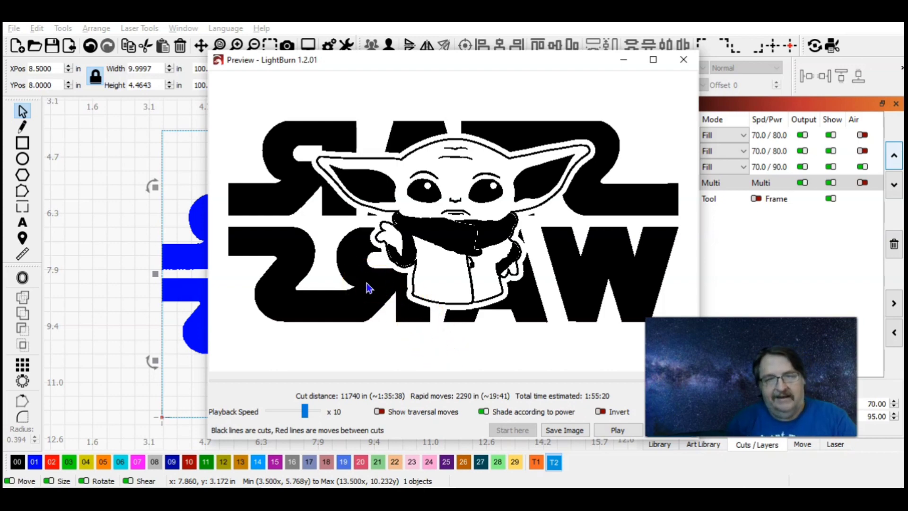
{"action": "scroll", "coordinate": [369, 288], "scroll_direction": "up", "scroll_amount": 5}
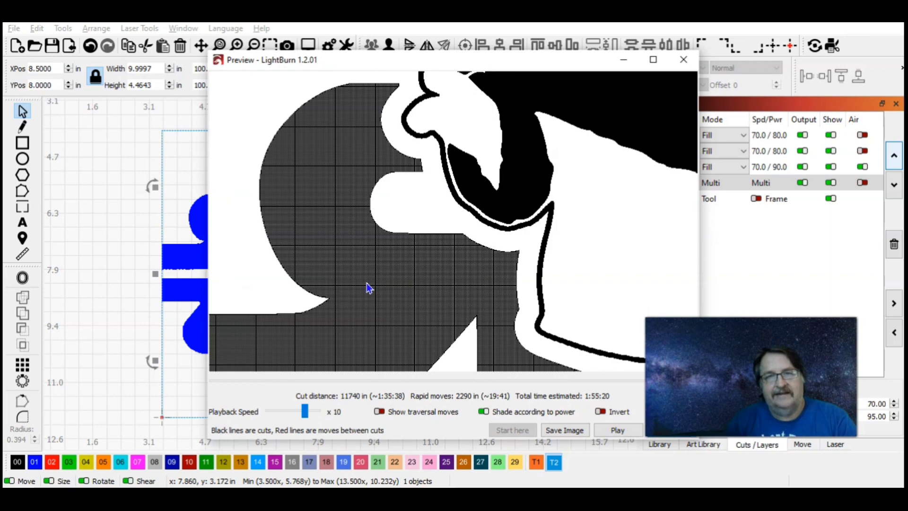
{"action": "scroll", "coordinate": [369, 288], "scroll_direction": "up", "scroll_amount": 1}
{"action": "scroll", "coordinate": [370, 289], "scroll_direction": "up", "scroll_amount": 2}
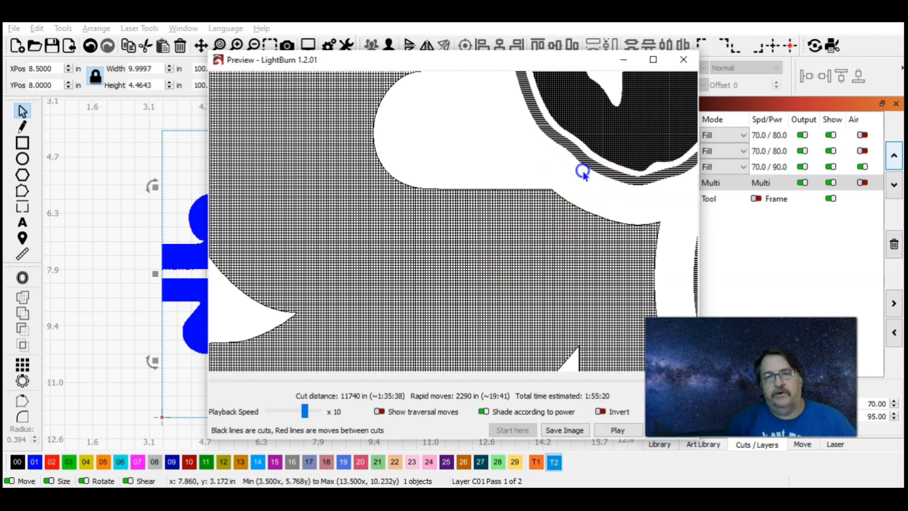
{"action": "left_click_drag", "start_coordinate": [584, 172], "coordinate": [514, 230]}
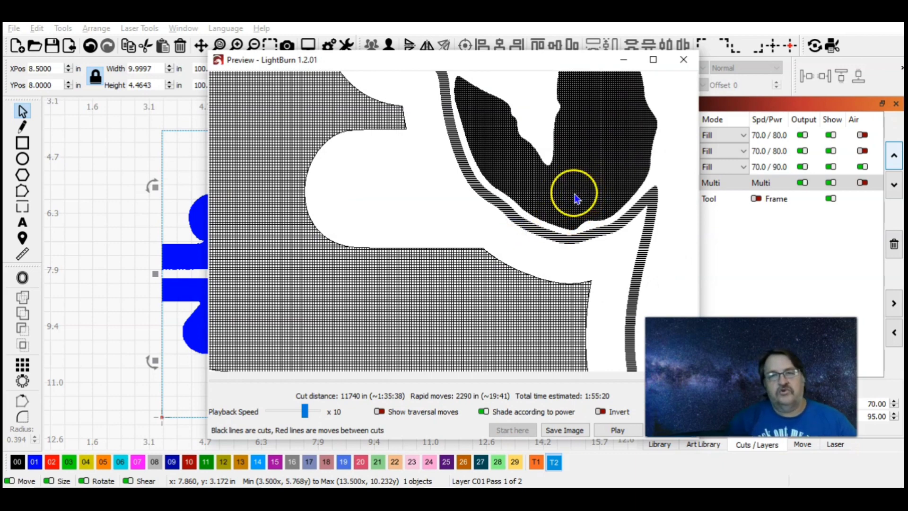
Examine the line spacing of the sleeve, scarf, outline, ear and eye fills in the job preview
{"action": "left_click_drag", "start_coordinate": [574, 192], "coordinate": [571, 263]}
{"action": "left_click_drag", "start_coordinate": [504, 121], "coordinate": [568, 251]}
{"action": "left_click_drag", "start_coordinate": [648, 121], "coordinate": [475, 218]}
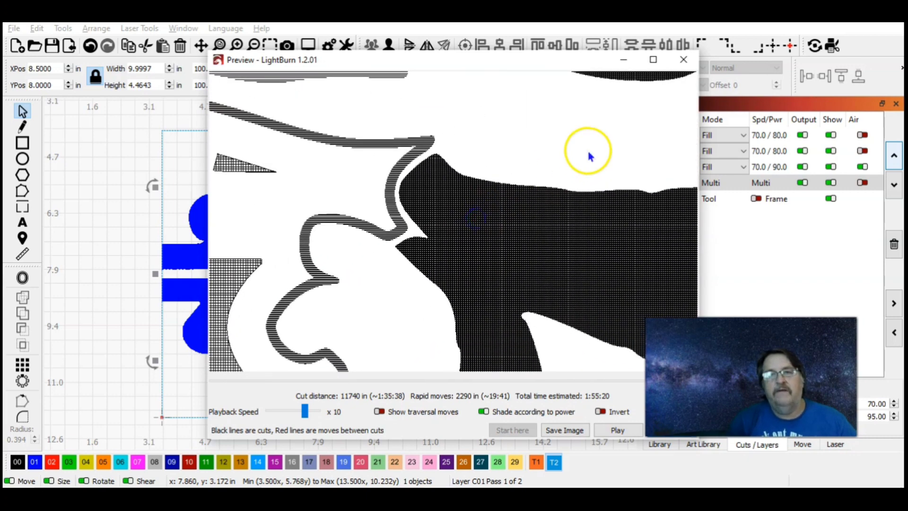
{"action": "left_click_drag", "start_coordinate": [588, 154], "coordinate": [564, 268]}
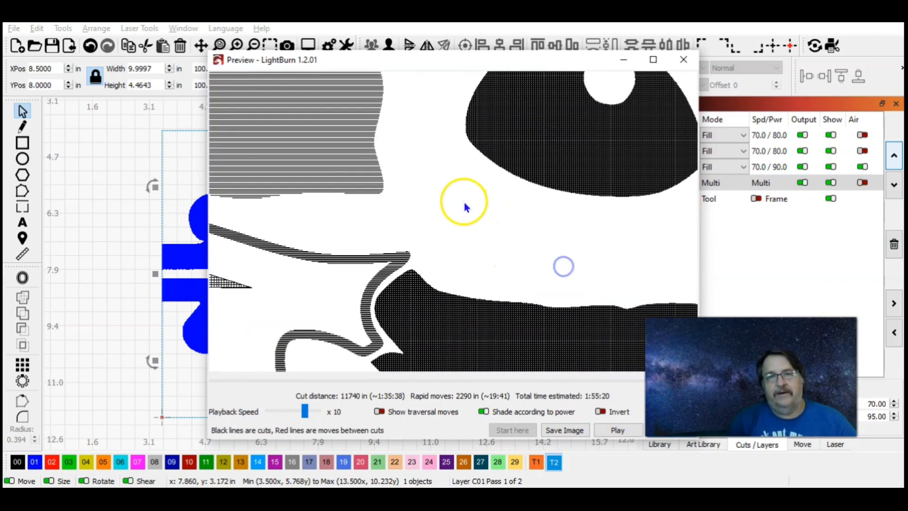
{"action": "left_click_drag", "start_coordinate": [464, 205], "coordinate": [574, 248]}
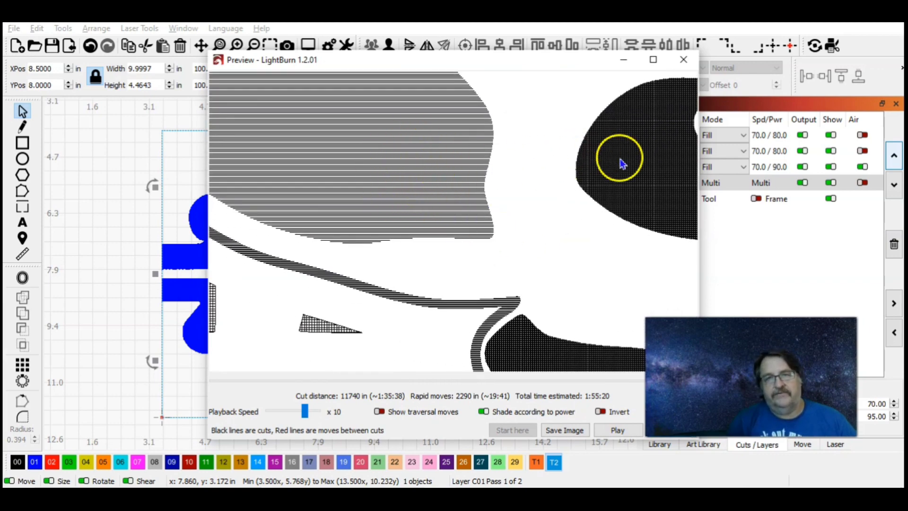
{"action": "left_click_drag", "start_coordinate": [620, 159], "coordinate": [530, 219]}
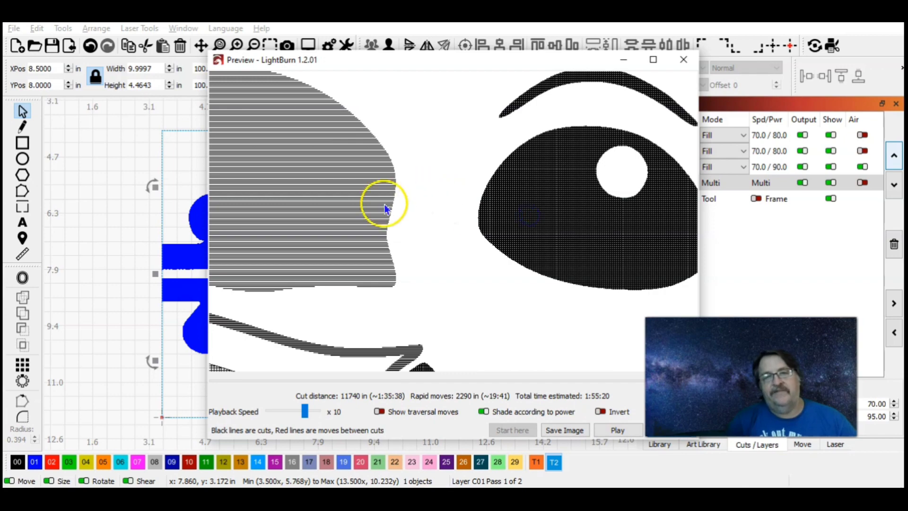
{"action": "scroll", "coordinate": [462, 204], "scroll_direction": "down", "scroll_amount": 1}
{"action": "scroll", "coordinate": [462, 203], "scroll_direction": "up", "scroll_amount": 1}
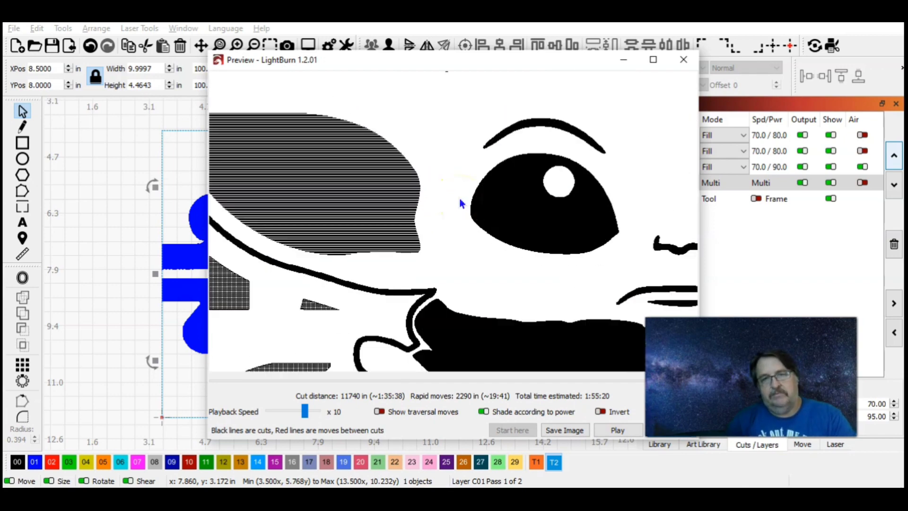